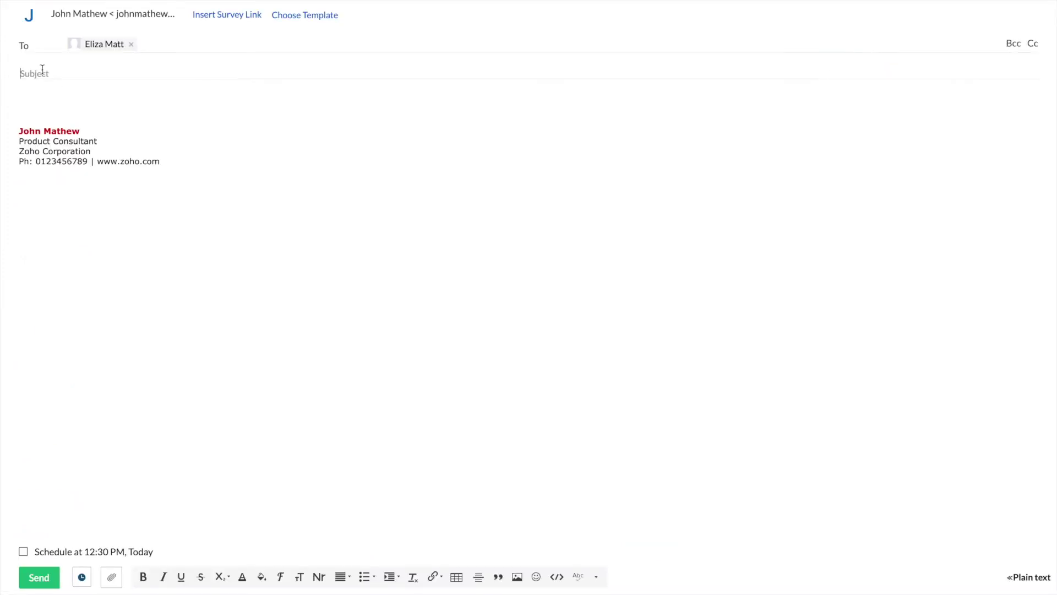
type("Webina")
type("r Update")
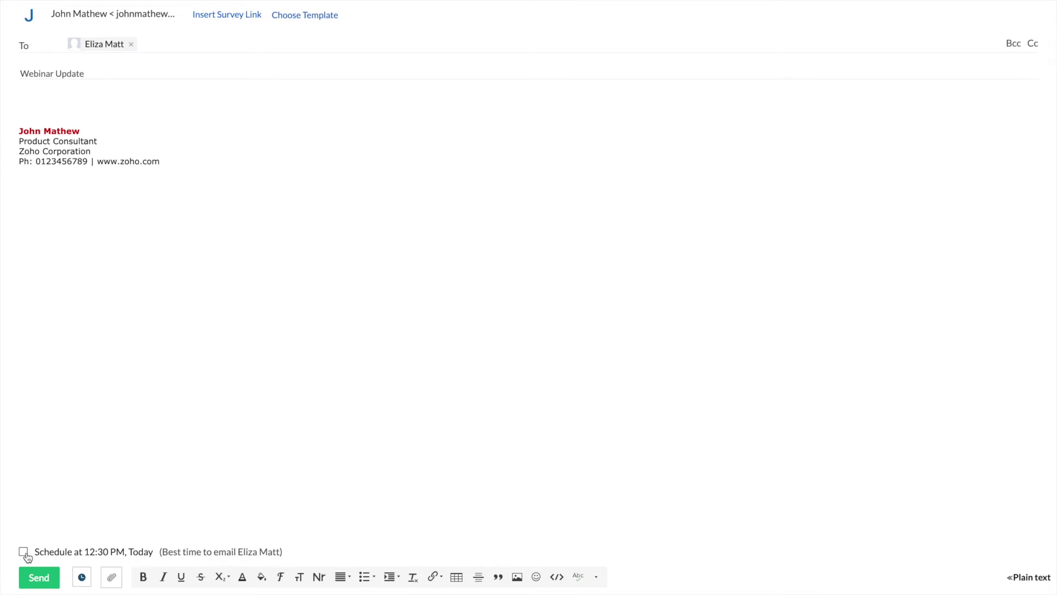
Switch best-time sending on for the Webinar Update email, then turn it back off.
left_click(147, 558)
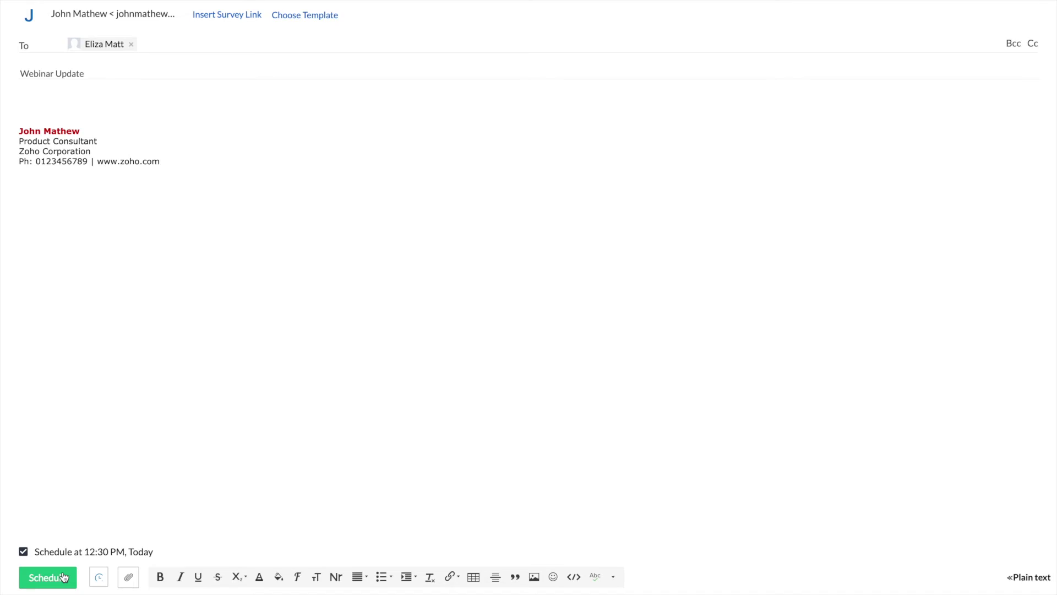
left_click(84, 580)
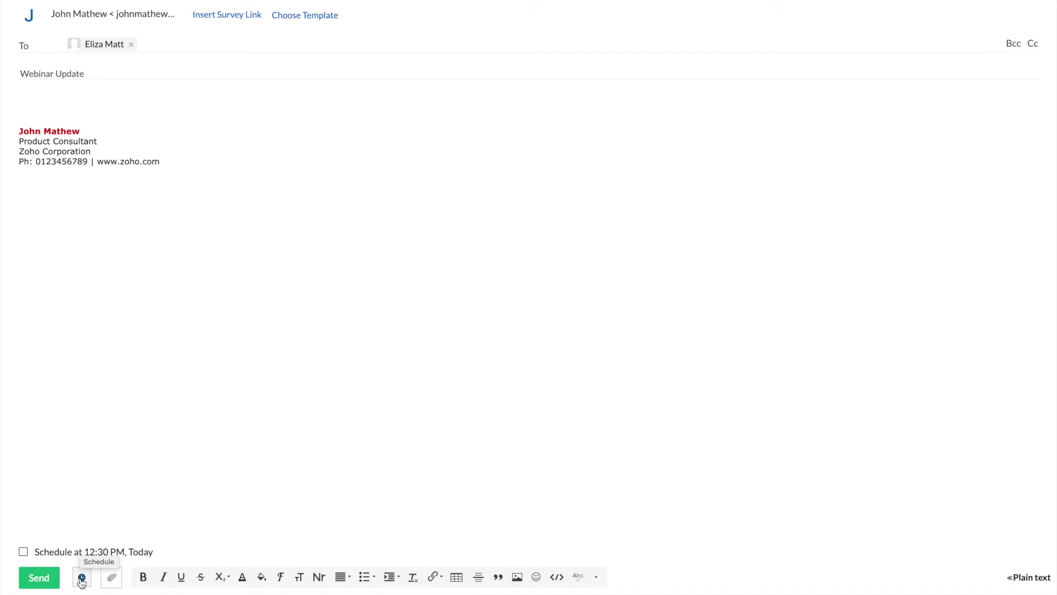
left_click(82, 578)
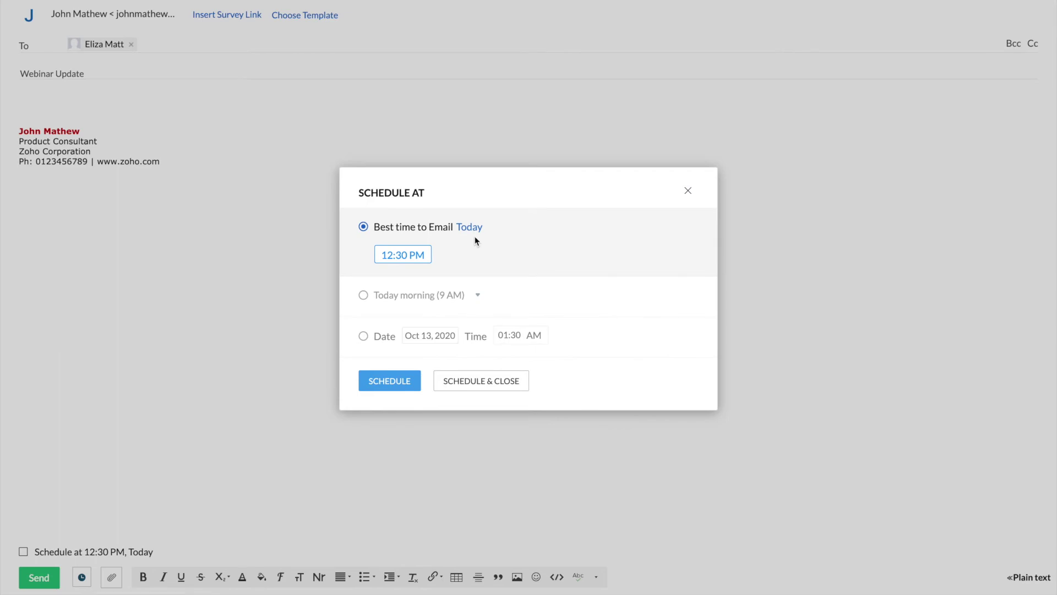
left_click(387, 386)
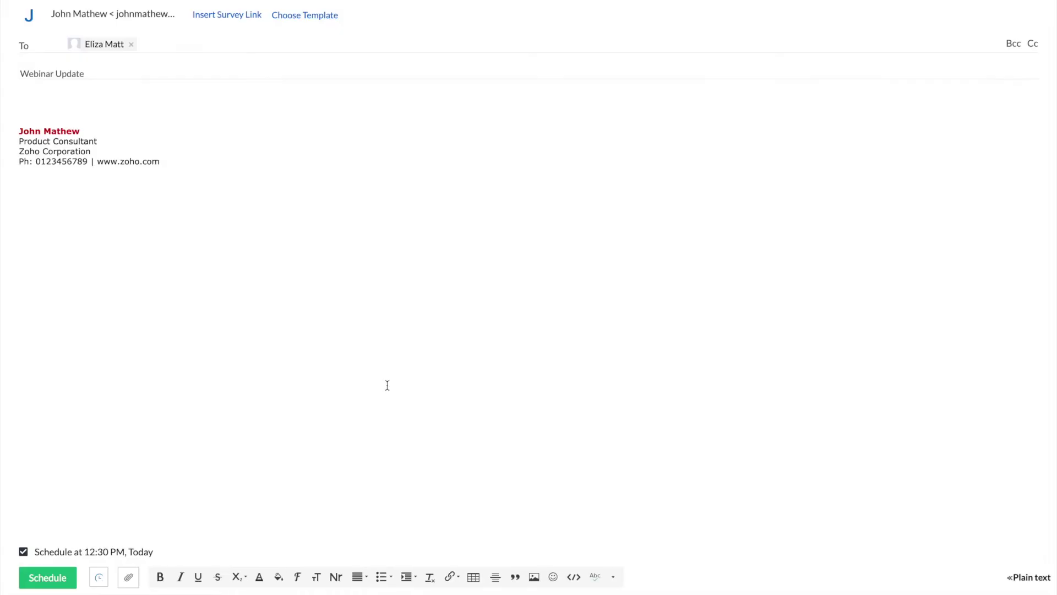
left_click(63, 577)
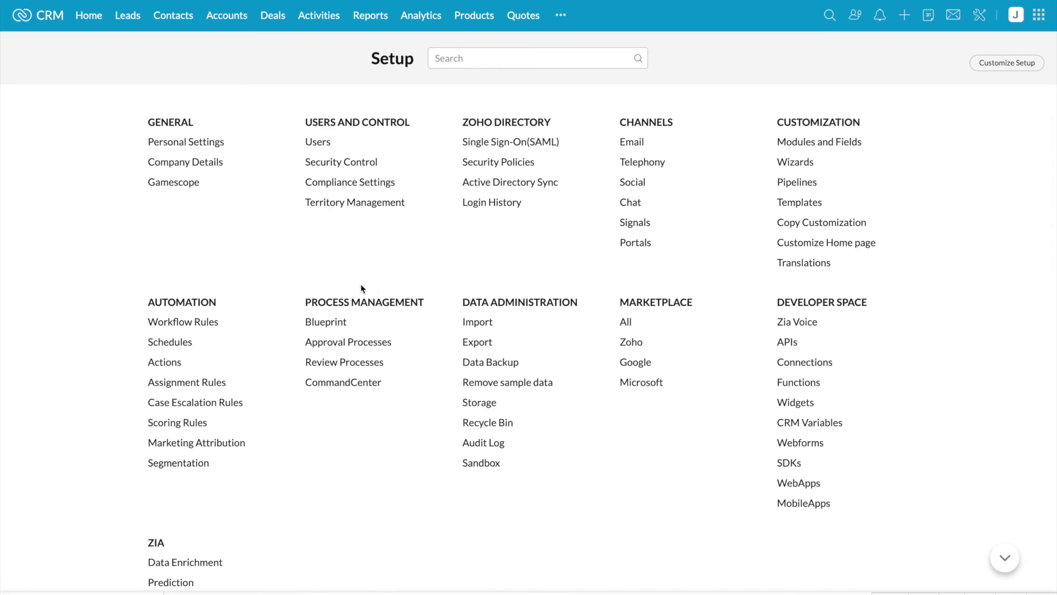
Open the 'First email notification' rule from the Workflow Rules list.
left_click(198, 330)
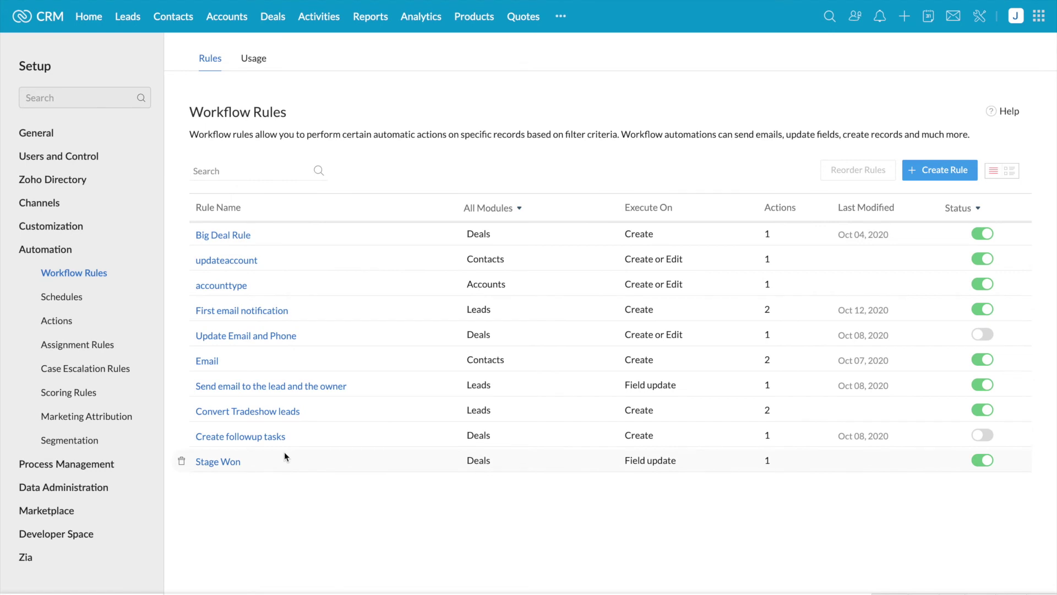
left_click(222, 318)
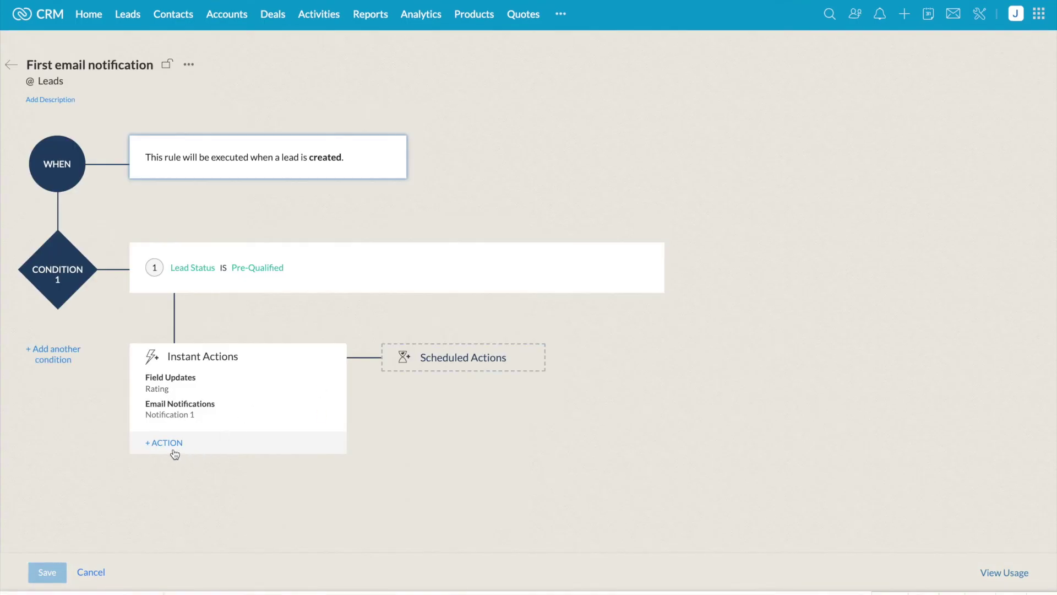
Associate the second email notification, sent at Best Time to Email, and save the rule.
left_click(171, 451)
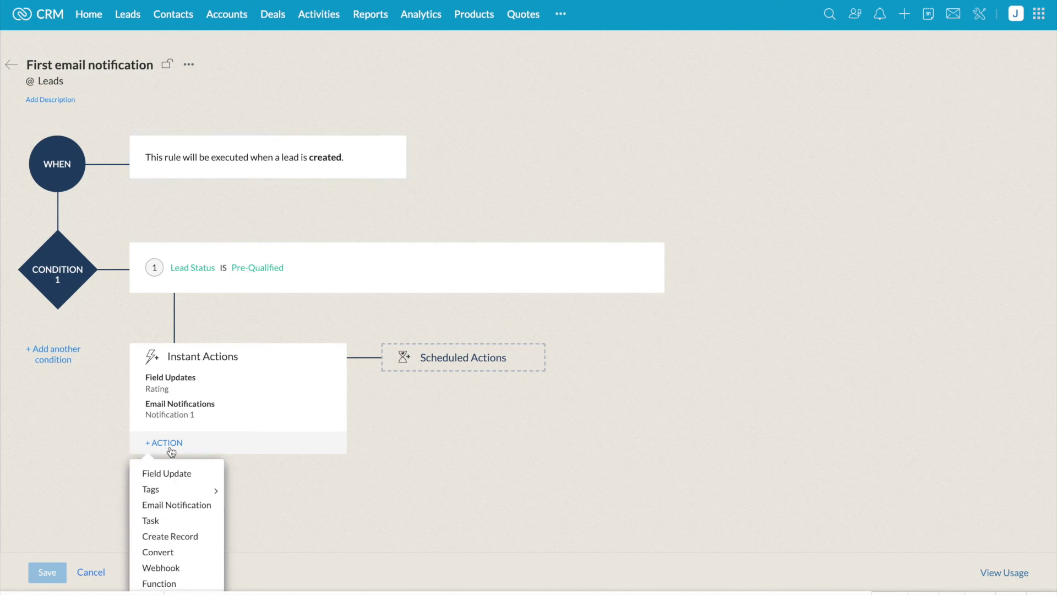
left_click(184, 502)
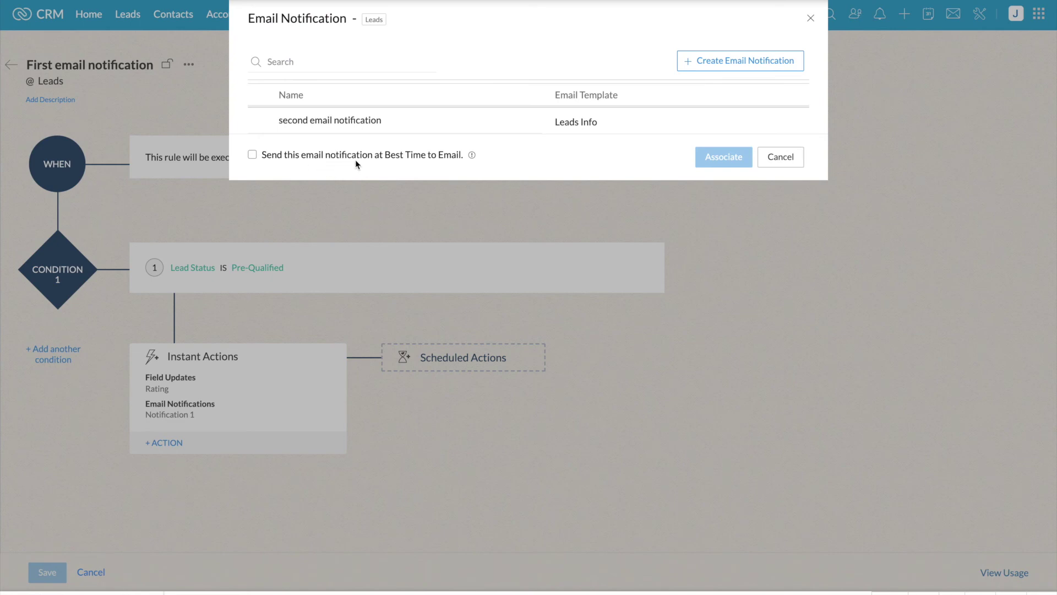
left_click(263, 124)
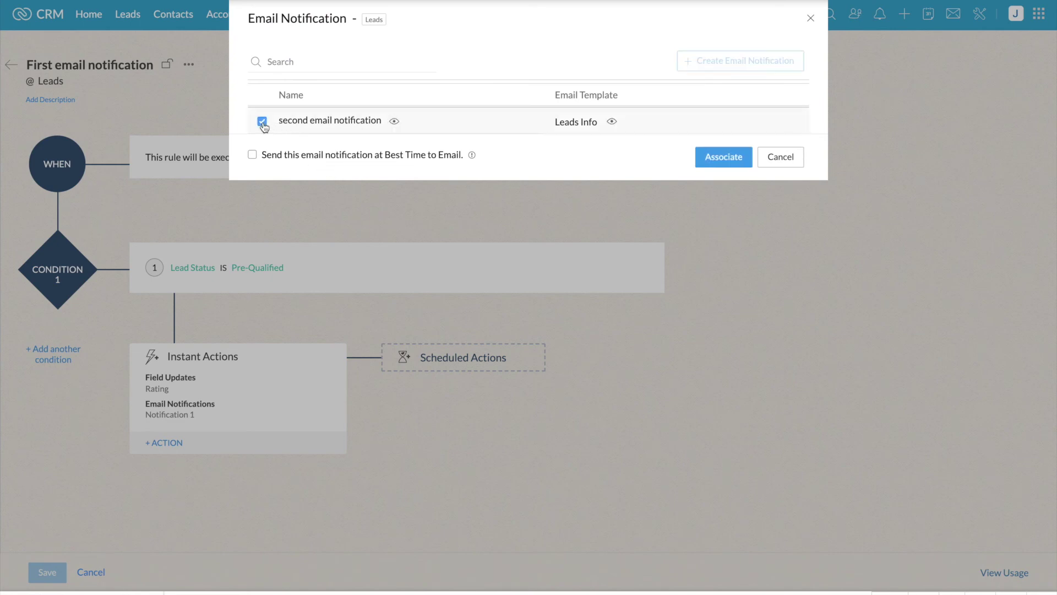
left_click(253, 156)
mouse_move(471, 155)
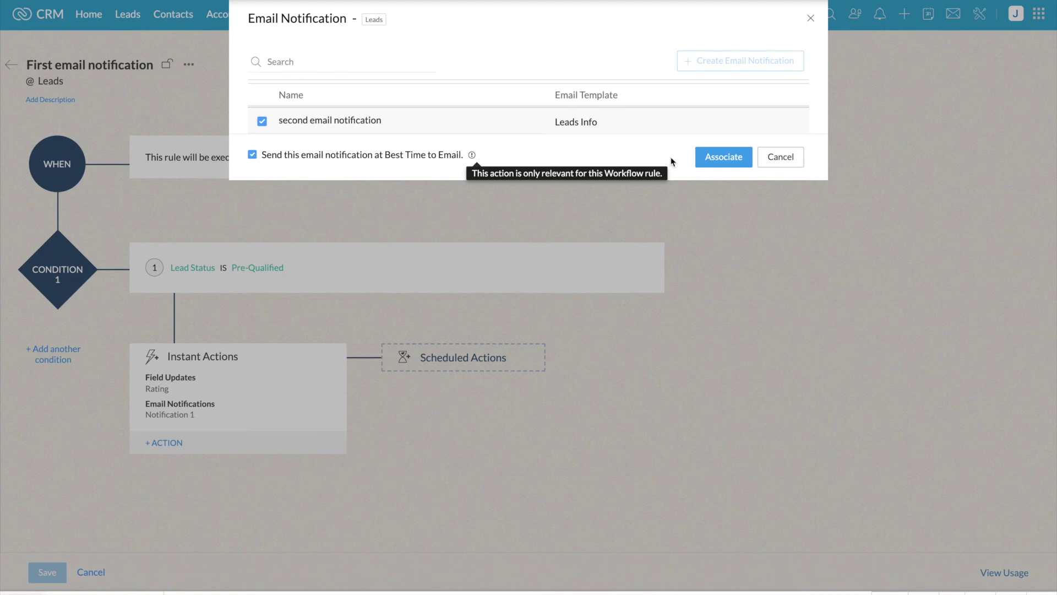
left_click(711, 162)
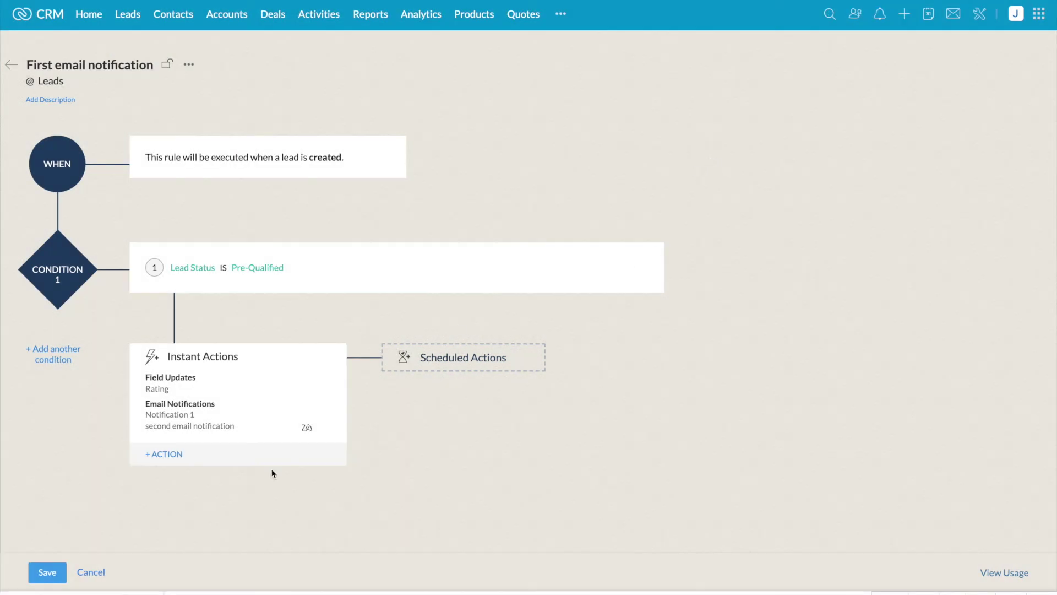
left_click(47, 571)
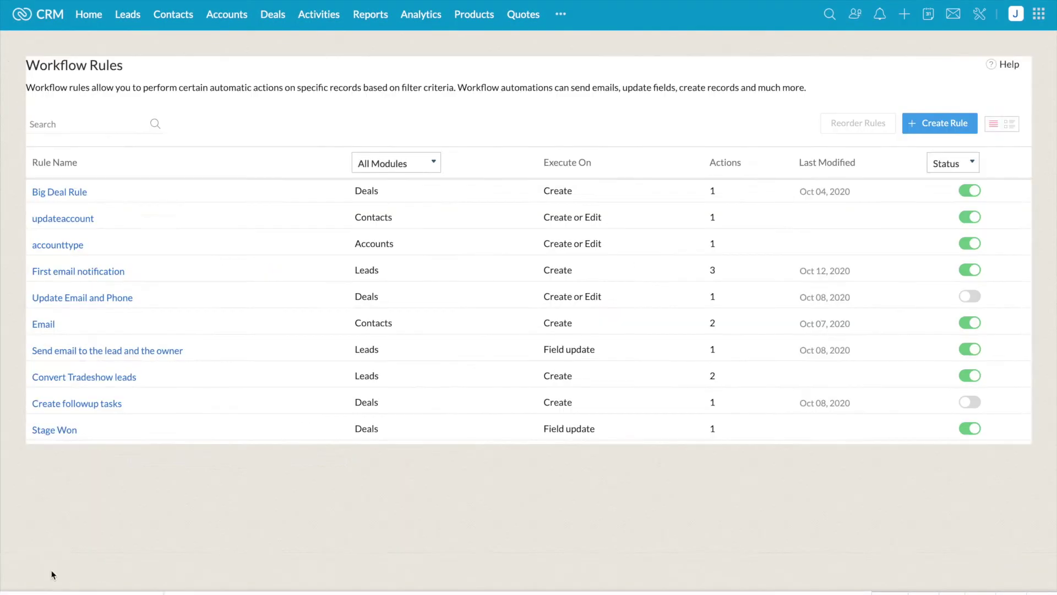